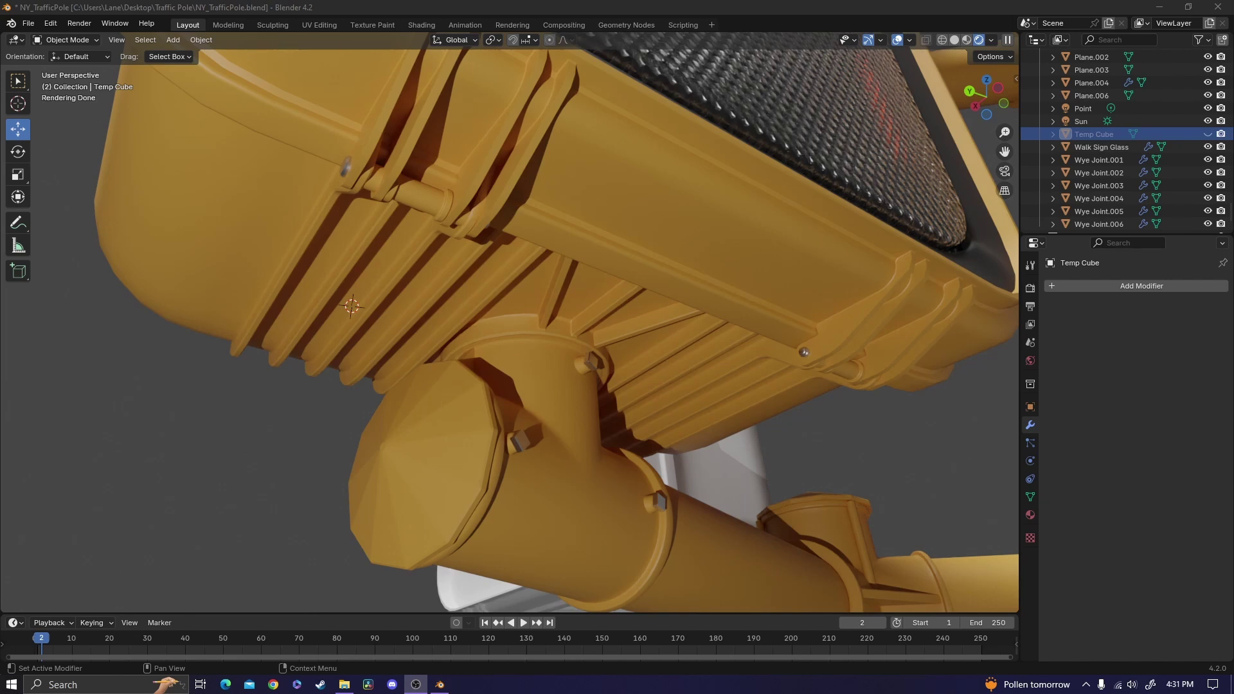
pyautogui.scroll(2, 525, 353)
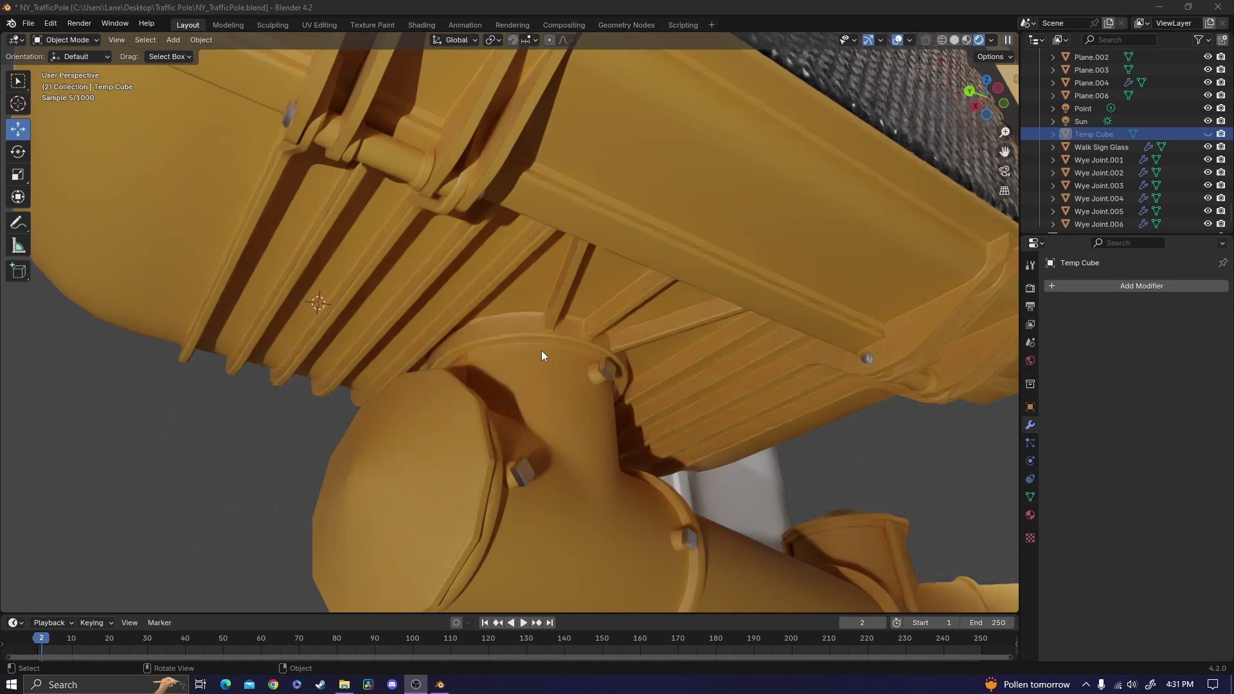
# Unhide Temp Cube in the Outliner and select the notched block
pyautogui.moveTo(541, 350)
pyautogui.mouseDown(button='middle')
pyautogui.moveTo(570, 282)
pyautogui.moveTo(628, 256)
pyautogui.mouseUp(button='middle')
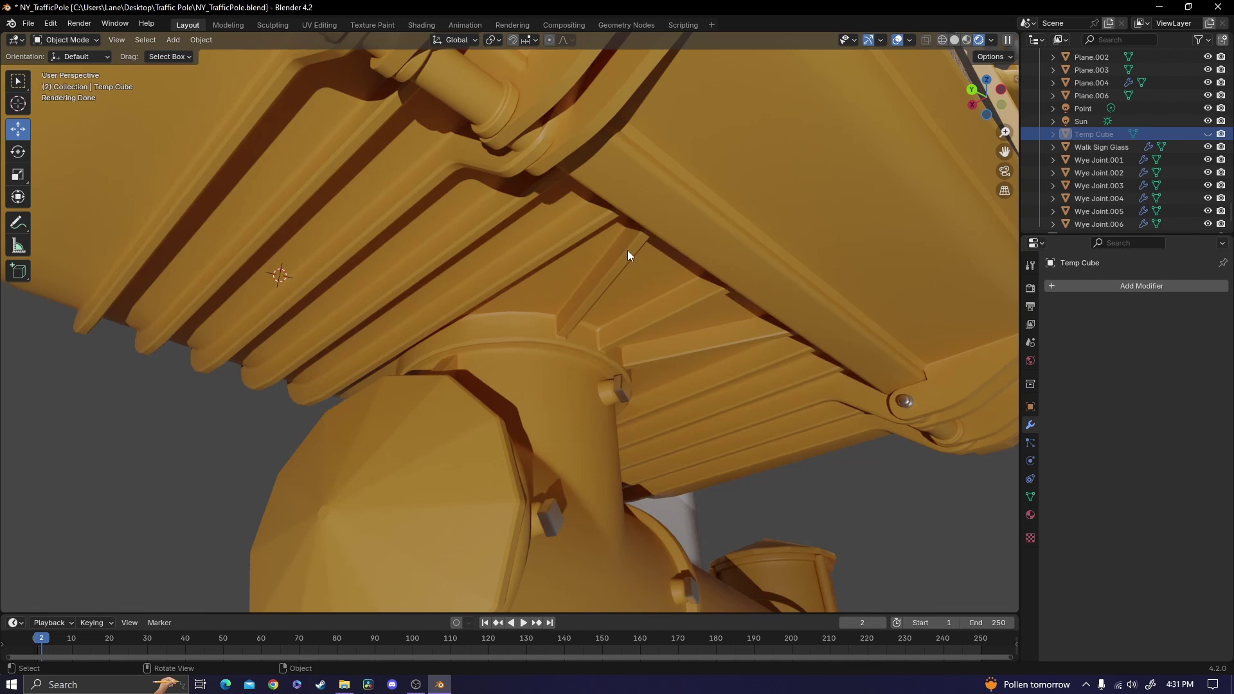
pyautogui.scroll(2, 627, 250)
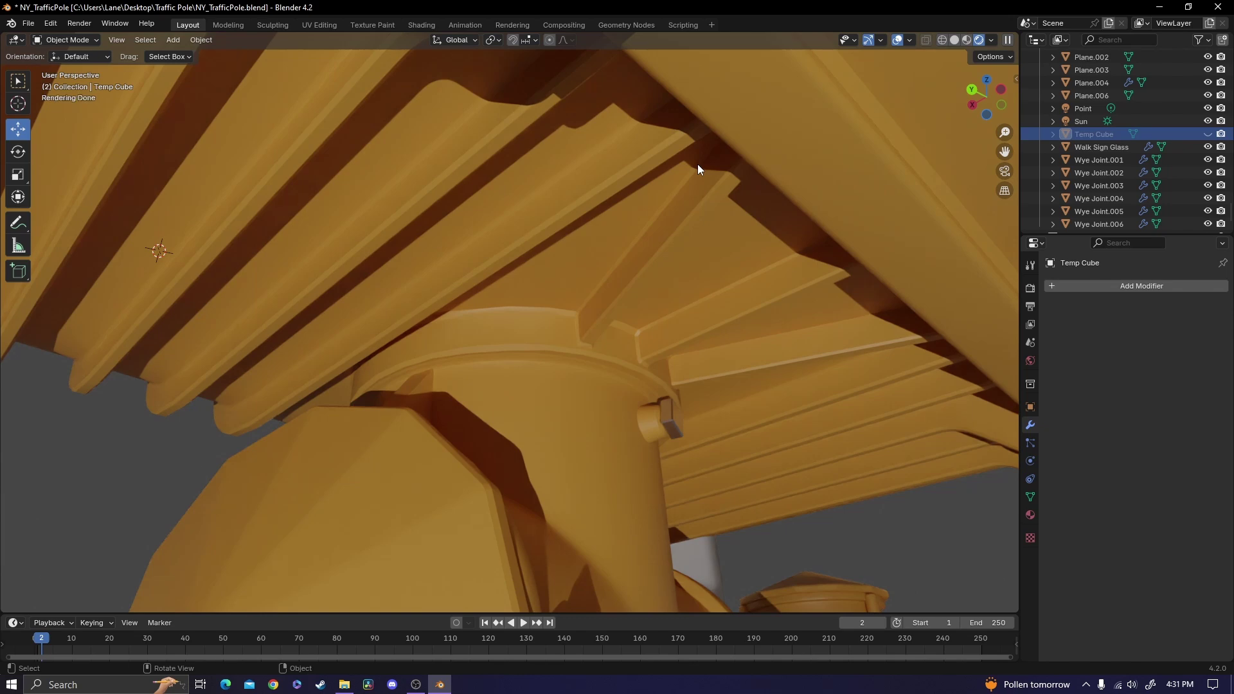
pyautogui.moveTo(697, 164)
pyautogui.mouseDown(button='middle')
pyautogui.moveTo(516, 248)
pyautogui.moveTo(675, 236)
pyautogui.mouseUp(button='middle')
pyautogui.click(1208, 134)
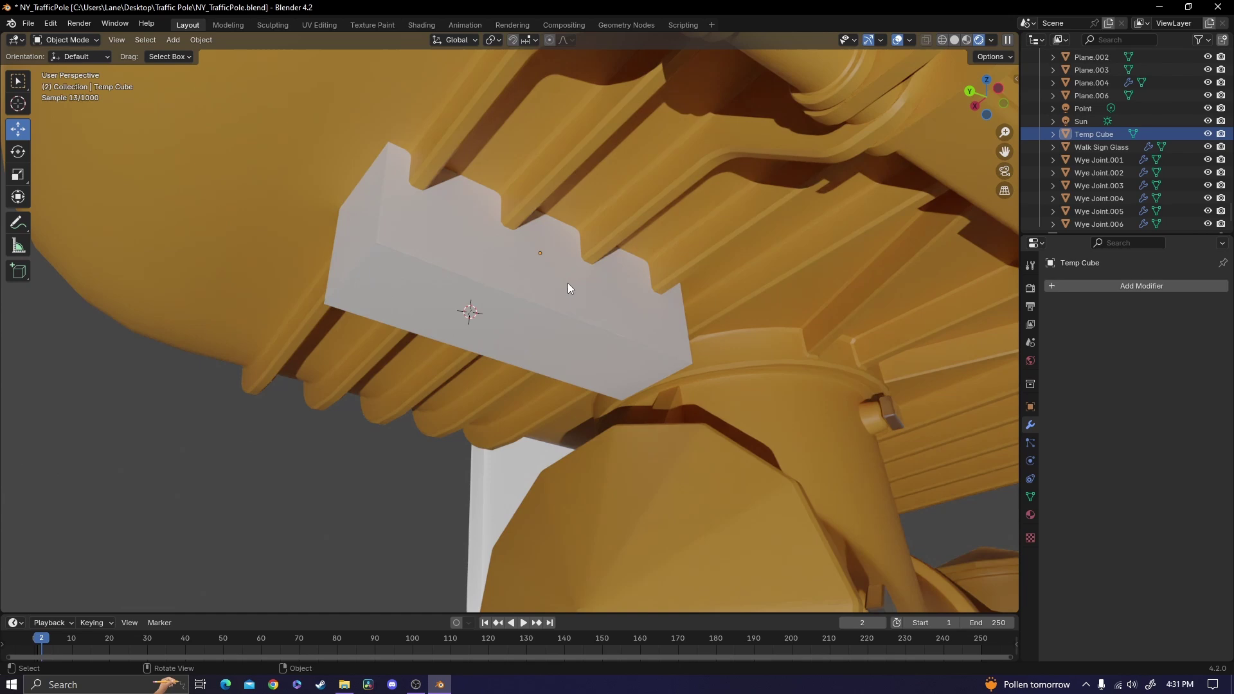
pyautogui.moveTo(588, 320)
pyautogui.mouseDown(button='middle')
pyautogui.moveTo(620, 318)
pyautogui.moveTo(594, 305)
pyautogui.moveTo(553, 230)
pyautogui.mouseUp(button='middle')
pyautogui.click(613, 289)
pyautogui.moveTo(431, 210)
pyautogui.mouseDown(button='middle')
pyautogui.moveTo(650, 212)
pyautogui.moveTo(520, 288)
pyautogui.mouseUp(button='middle')
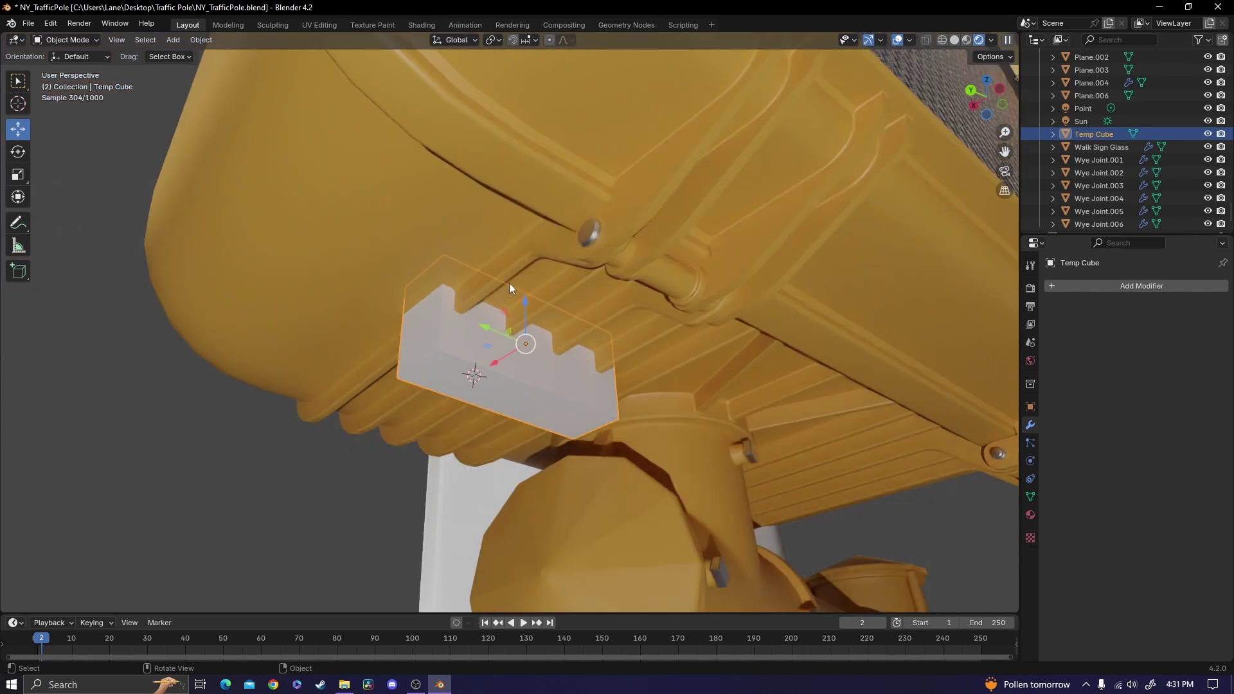
# Add Cube.011 as the active object and join the notched block into the housing
pyautogui.keyDown('shift'); pyautogui.click(432, 242); pyautogui.keyUp('shift')
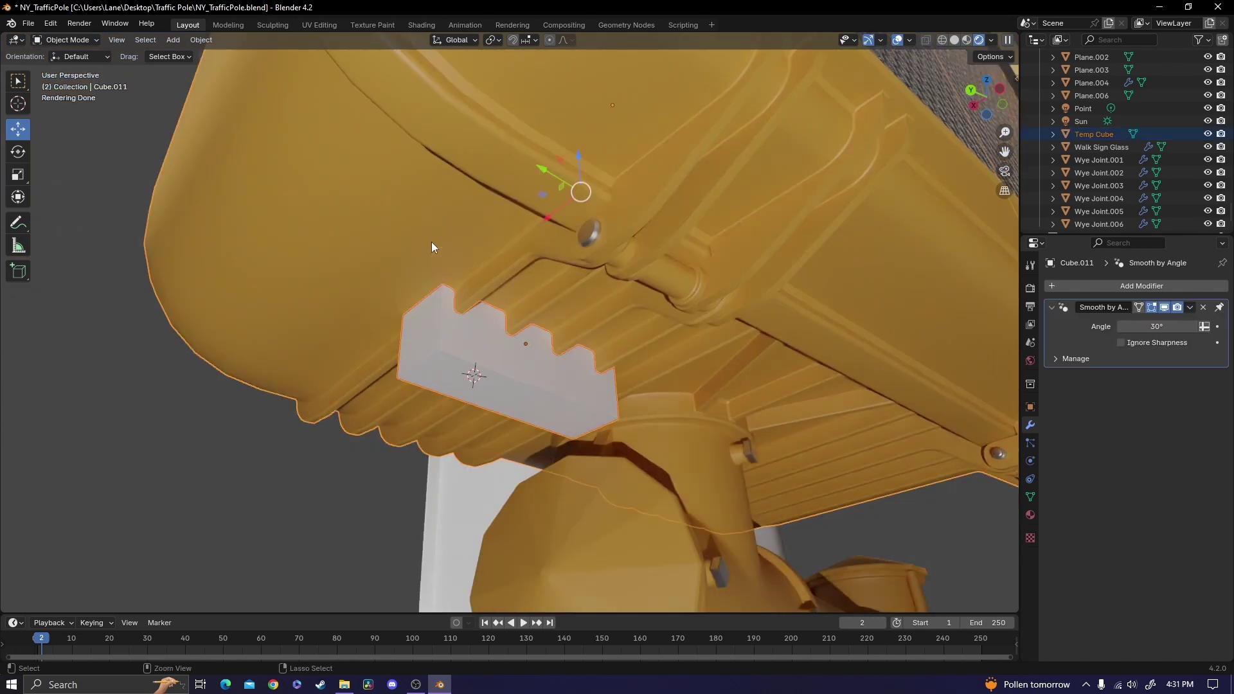
pyautogui.press('Delete')
pyautogui.scroll(2, 528, 344)
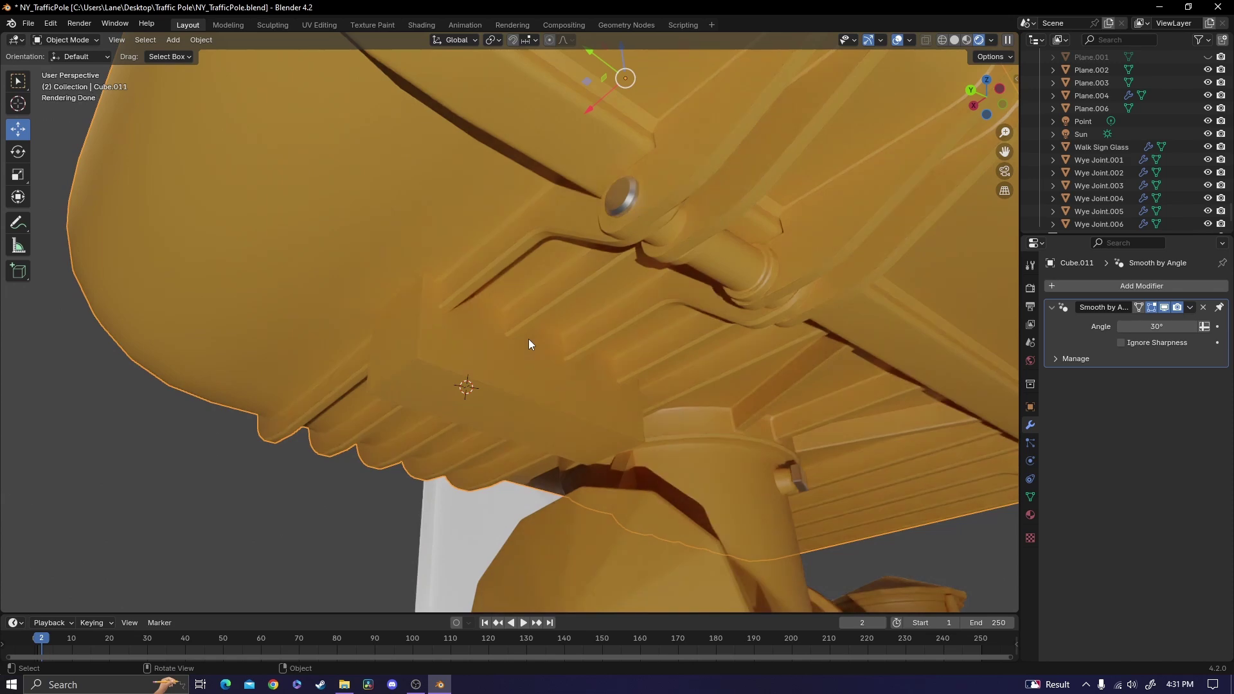
pyautogui.press('Tab')
# Pick a face on the notched block and expand the selection with Select Linked > Linked All
pyautogui.click(526, 351)
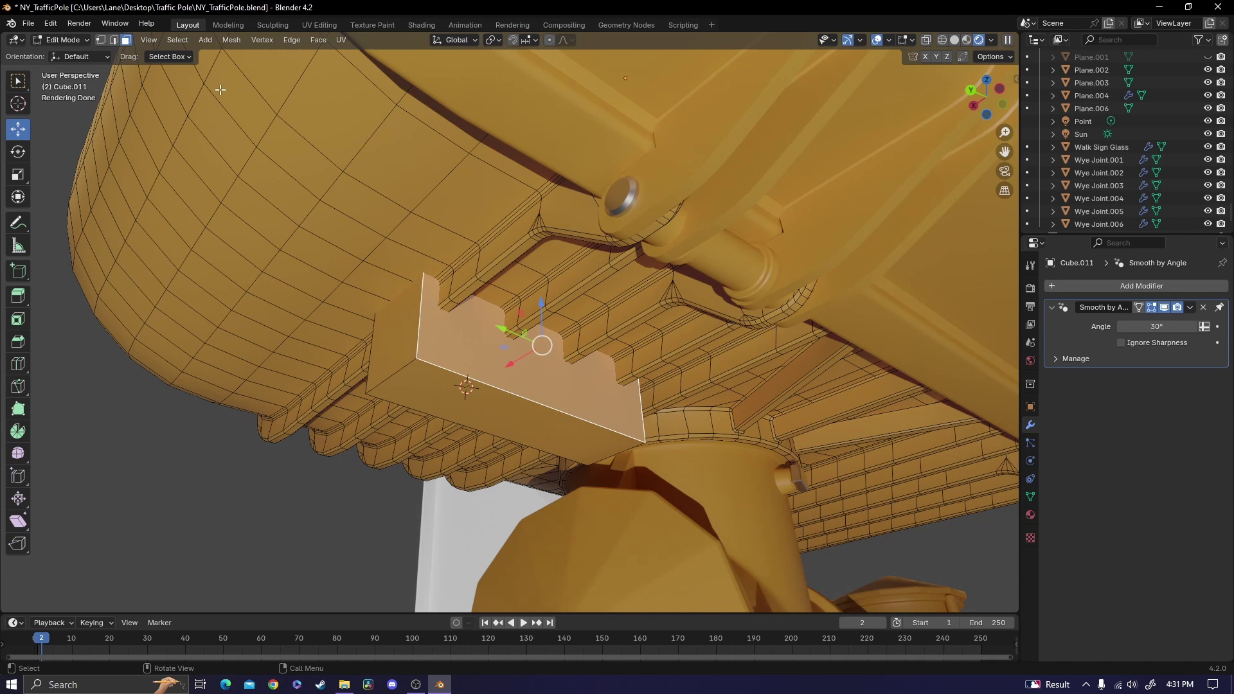
pyautogui.click(178, 39)
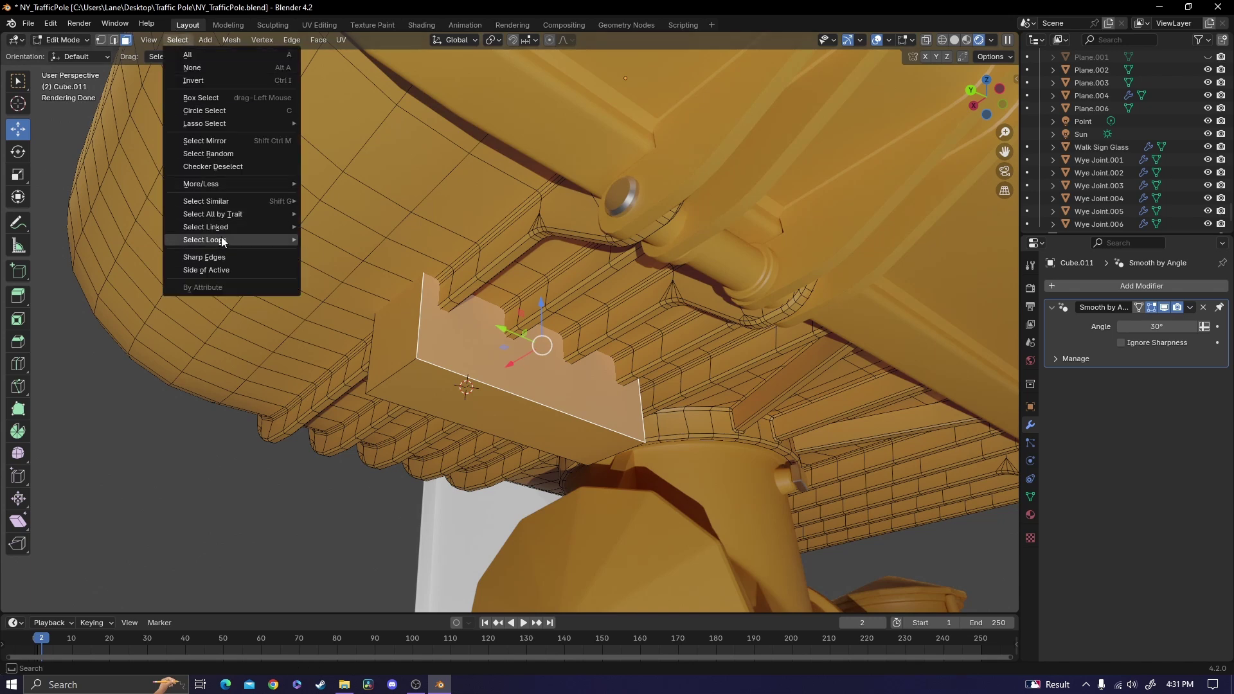
pyautogui.click(332, 226)
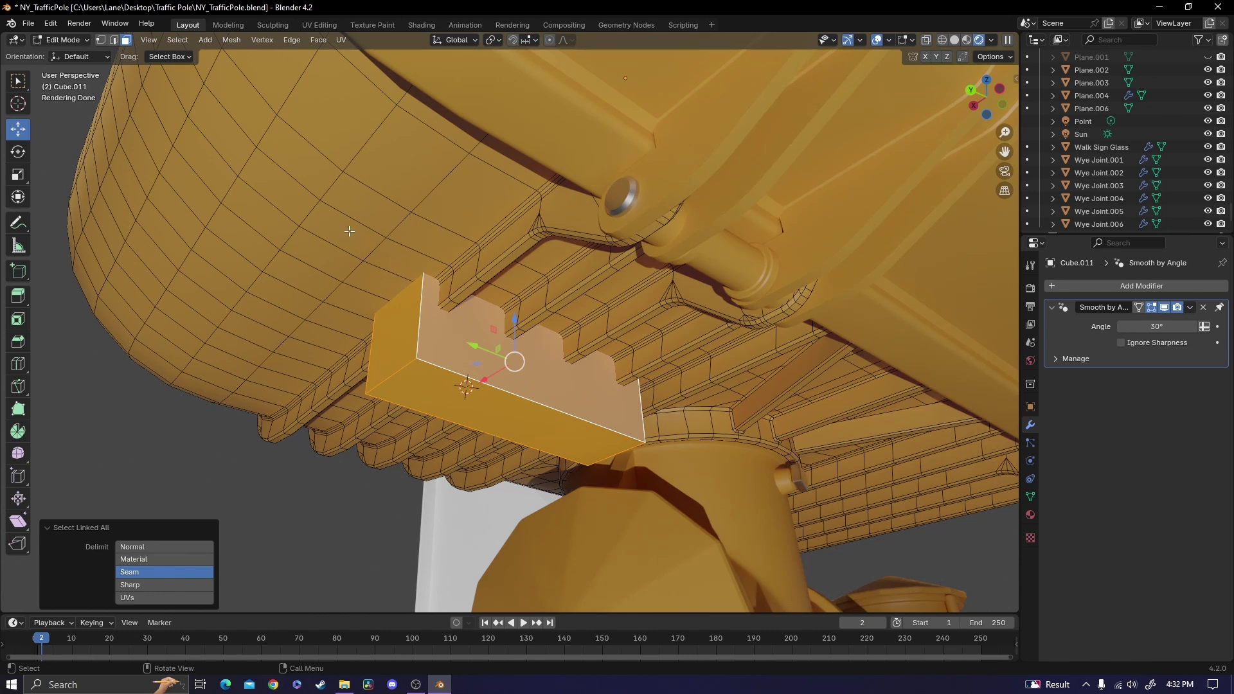
# Apply Face > Intersect (Boolean) as a Union, then start moving the block's notched front face
pyautogui.click(323, 40)
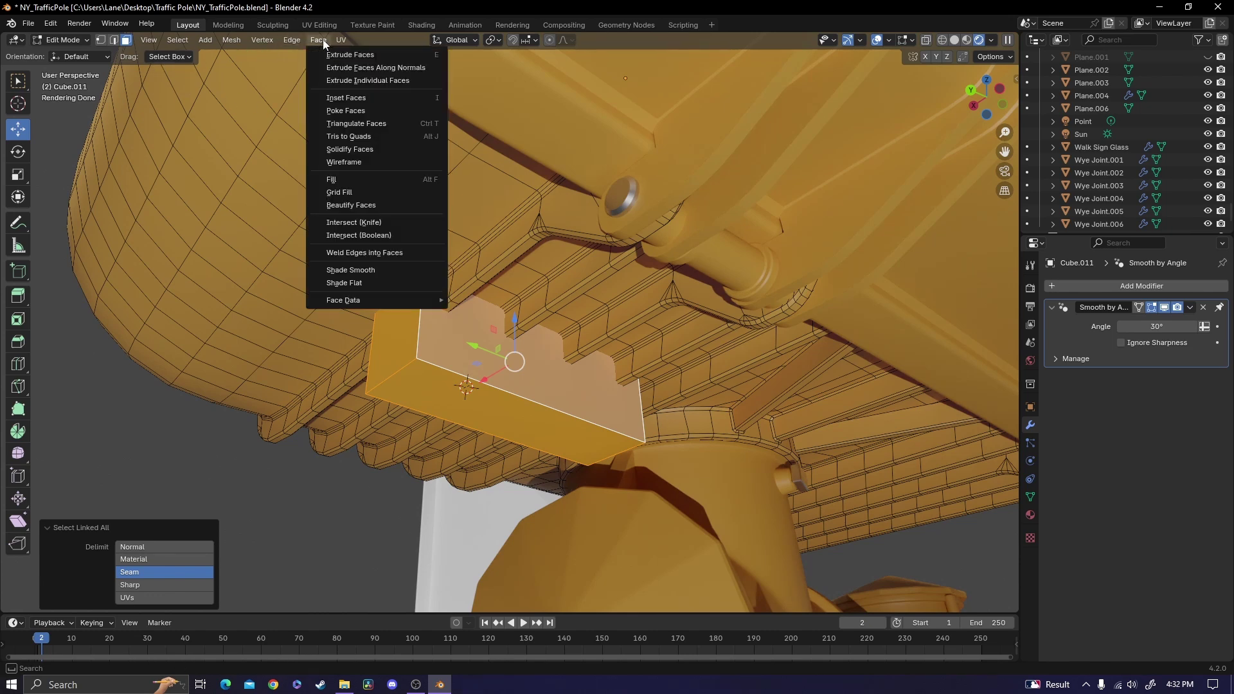
pyautogui.click(350, 235)
pyautogui.moveTo(350, 239); pyautogui.dragTo(539, 231, button='middle')
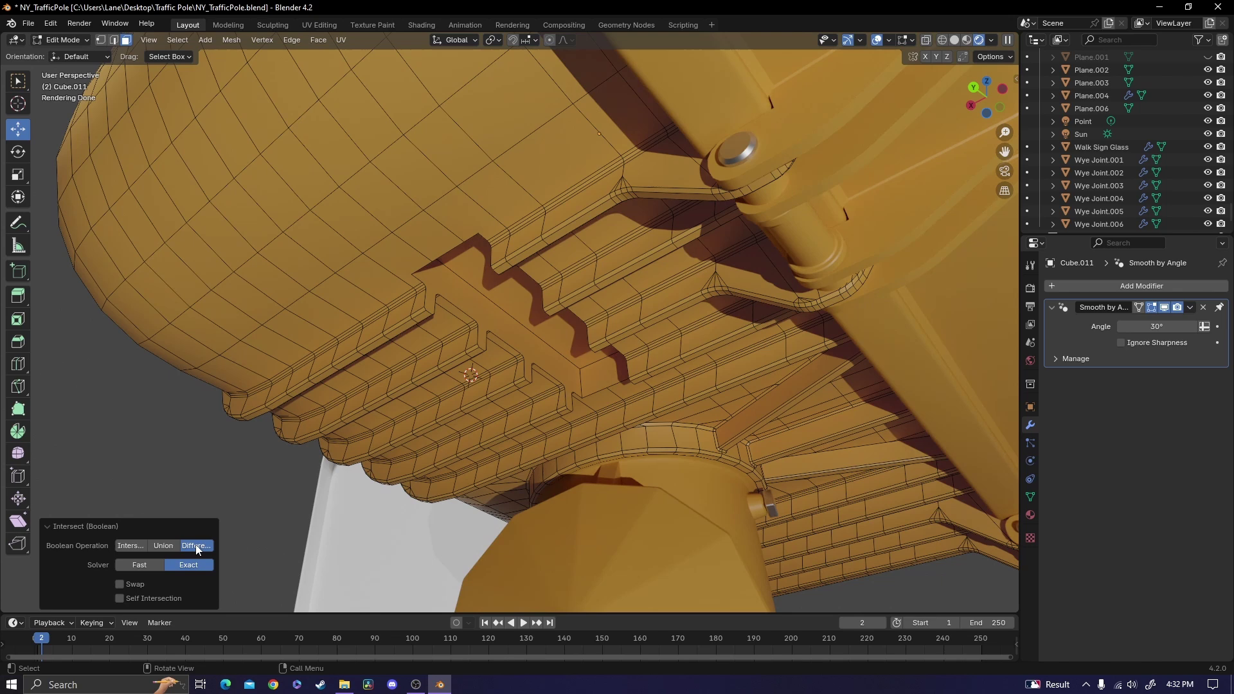
pyautogui.click(161, 541)
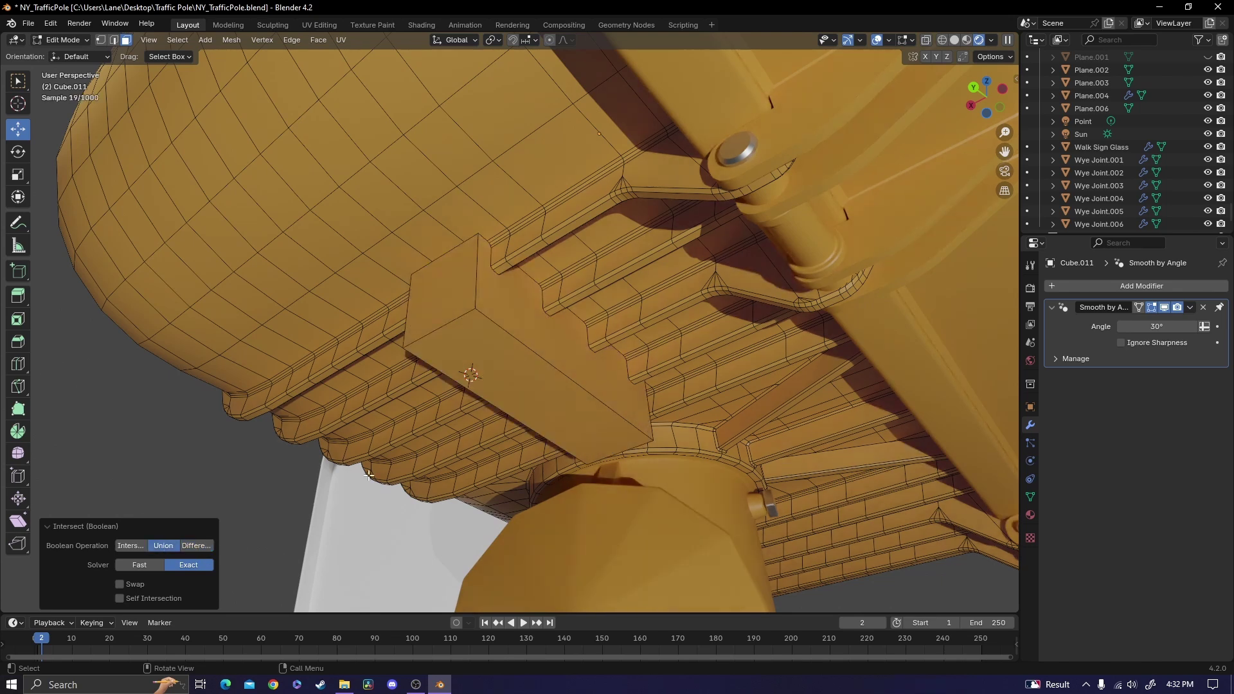
pyautogui.moveTo(587, 272); pyautogui.dragTo(559, 271, button='middle')
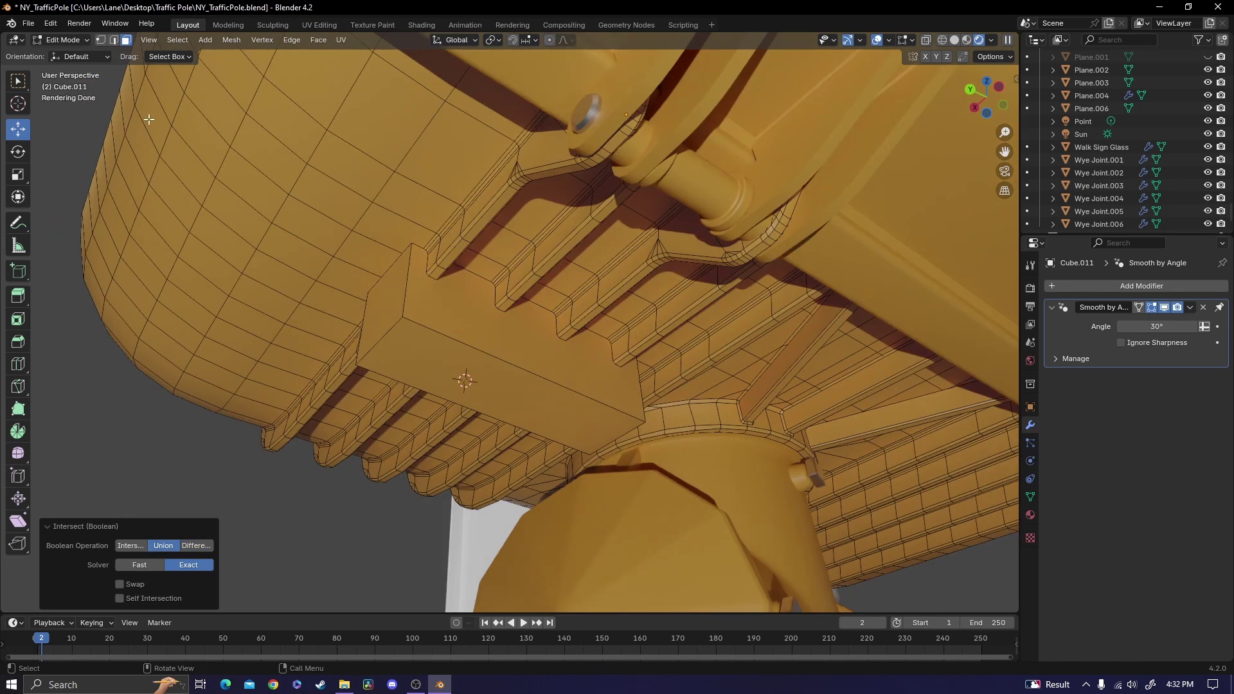
pyautogui.click(483, 334)
pyautogui.press('g')
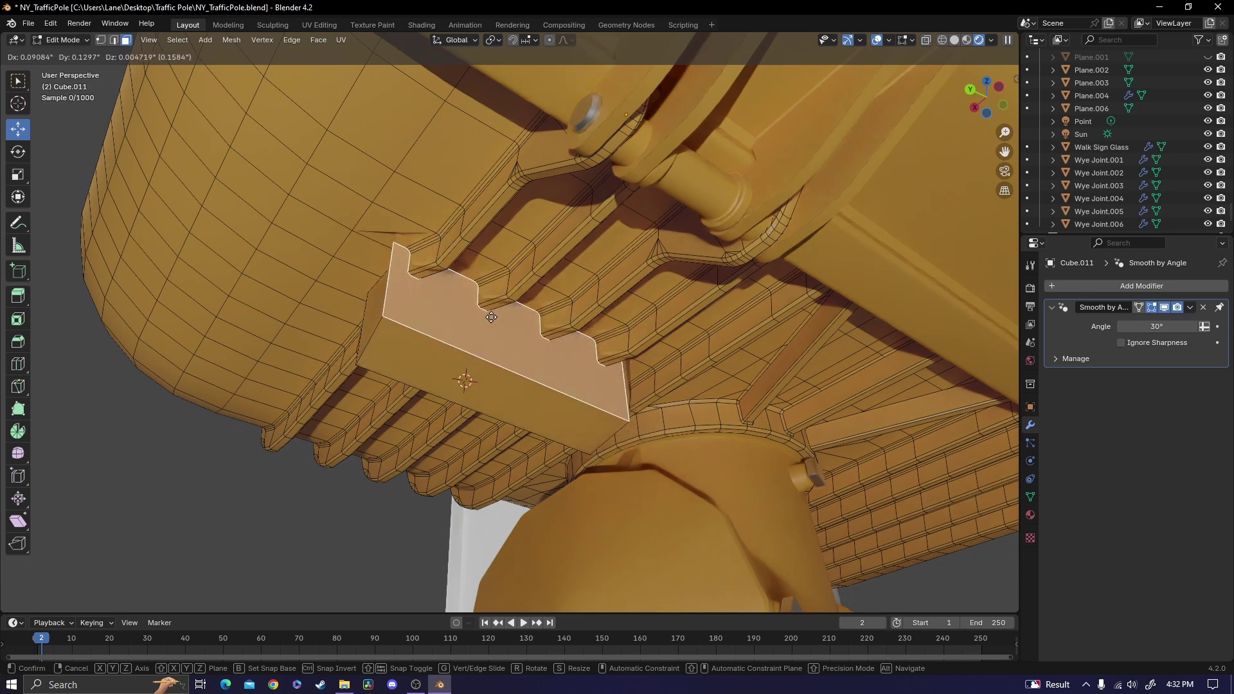
# Confirm the face move, switch to edge select, and pick the first seam edges
pyautogui.click(491, 318)
pyautogui.moveTo(482, 328); pyautogui.dragTo(510, 334, button='middle')
pyautogui.scroll(1, 509, 333)
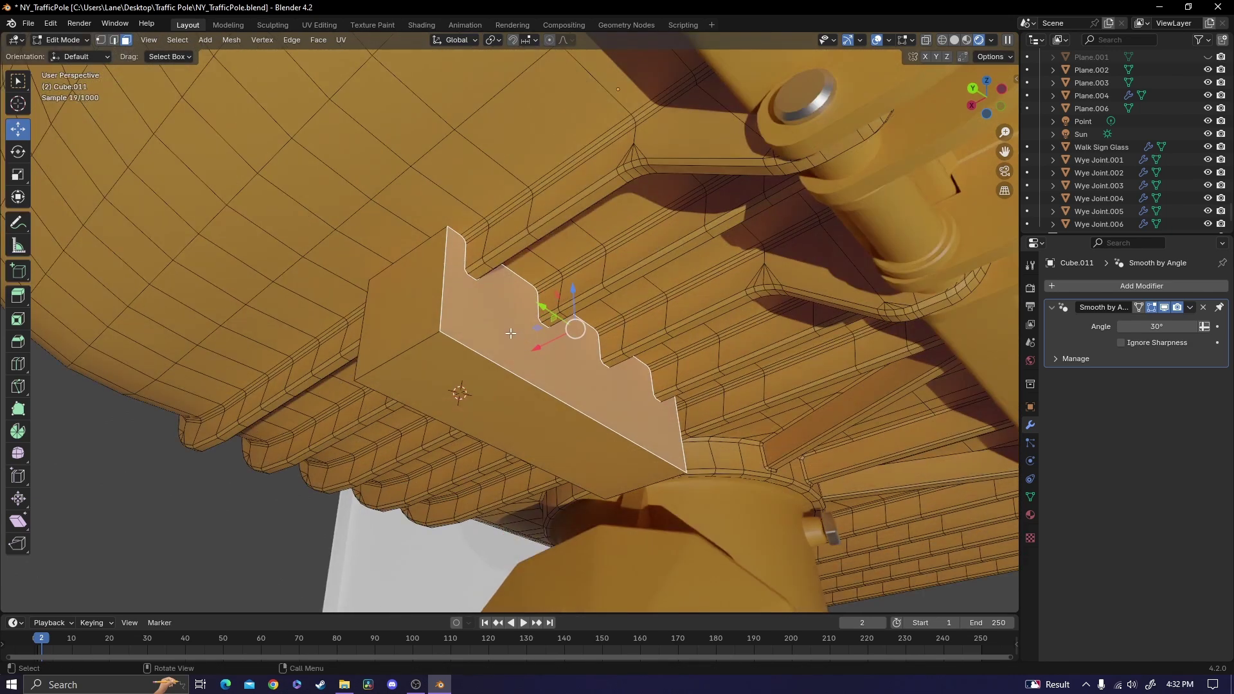
pyautogui.click(113, 39)
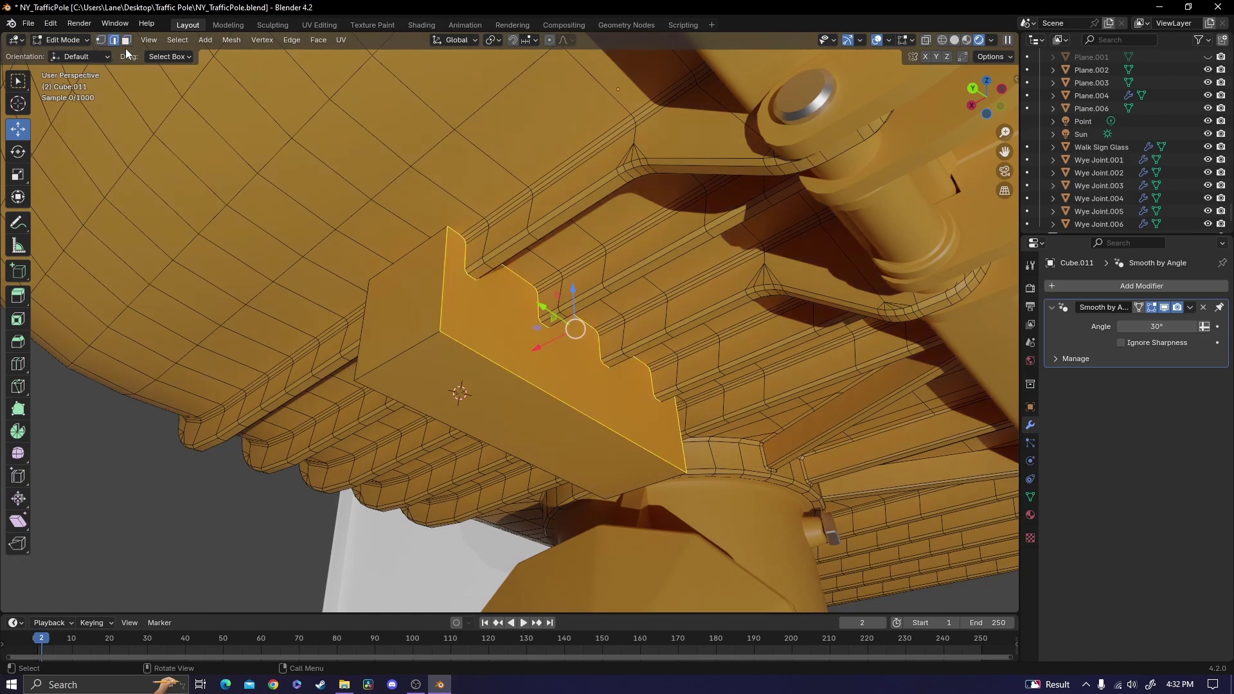
pyautogui.moveTo(439, 233)
pyautogui.mouseDown(button='middle')
pyautogui.moveTo(405, 218)
pyautogui.moveTo(462, 275)
pyautogui.mouseUp(button='middle')
pyautogui.keyDown('ctrl'); pyautogui.click(415, 220); pyautogui.keyUp('ctrl')
pyautogui.keyDown('ctrl'); pyautogui.click(475, 278); pyautogui.keyUp('ctrl')
# Extend the seam edge path along the ledge and up the vertical segment
pyautogui.moveTo(540, 293)
pyautogui.mouseDown(button='middle')
pyautogui.moveTo(686, 339)
pyautogui.moveTo(501, 364)
pyautogui.moveTo(496, 375)
pyautogui.moveTo(449, 341)
pyautogui.mouseUp(button='middle')
pyautogui.keyDown('ctrl'); pyautogui.click(618, 364); pyautogui.keyUp('ctrl')
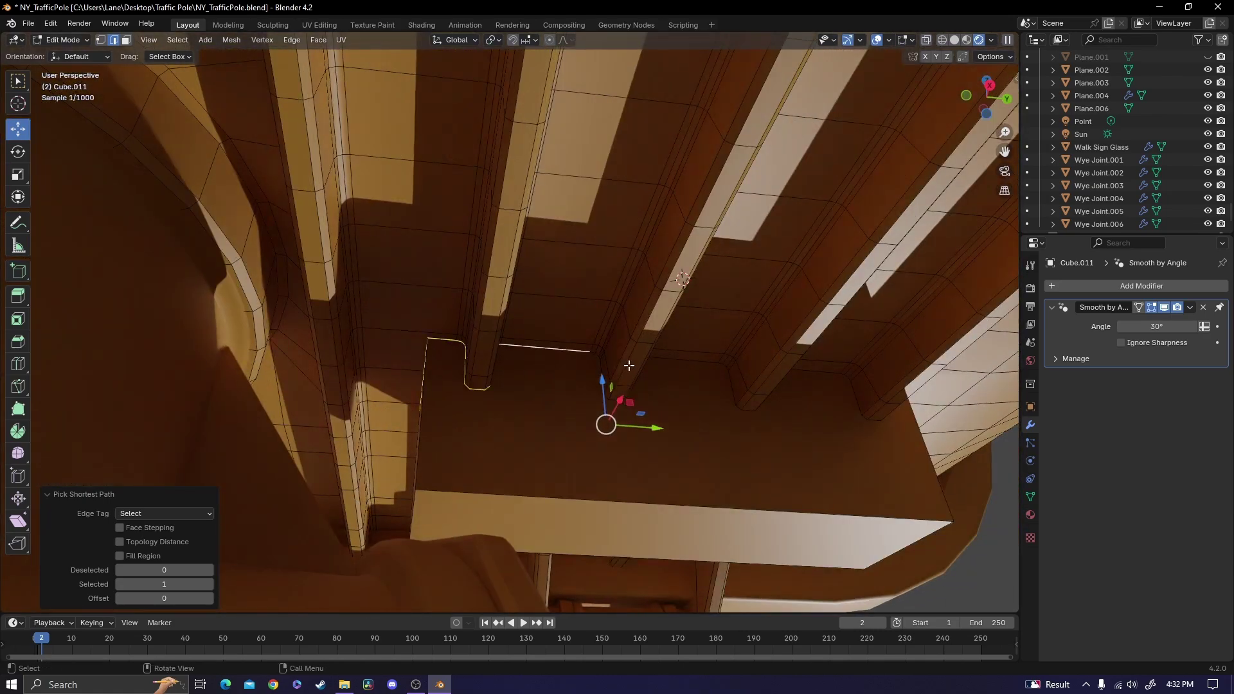
pyautogui.moveTo(627, 364)
pyautogui.mouseDown(button='middle')
pyautogui.moveTo(550, 353)
pyautogui.moveTo(609, 344)
pyautogui.moveTo(573, 351)
pyautogui.mouseUp(button='middle')
pyautogui.keyDown('ctrl'); pyautogui.click(648, 334); pyautogui.keyUp('ctrl')
pyautogui.keyDown('ctrl'); pyautogui.click(617, 338); pyautogui.keyUp('ctrl')
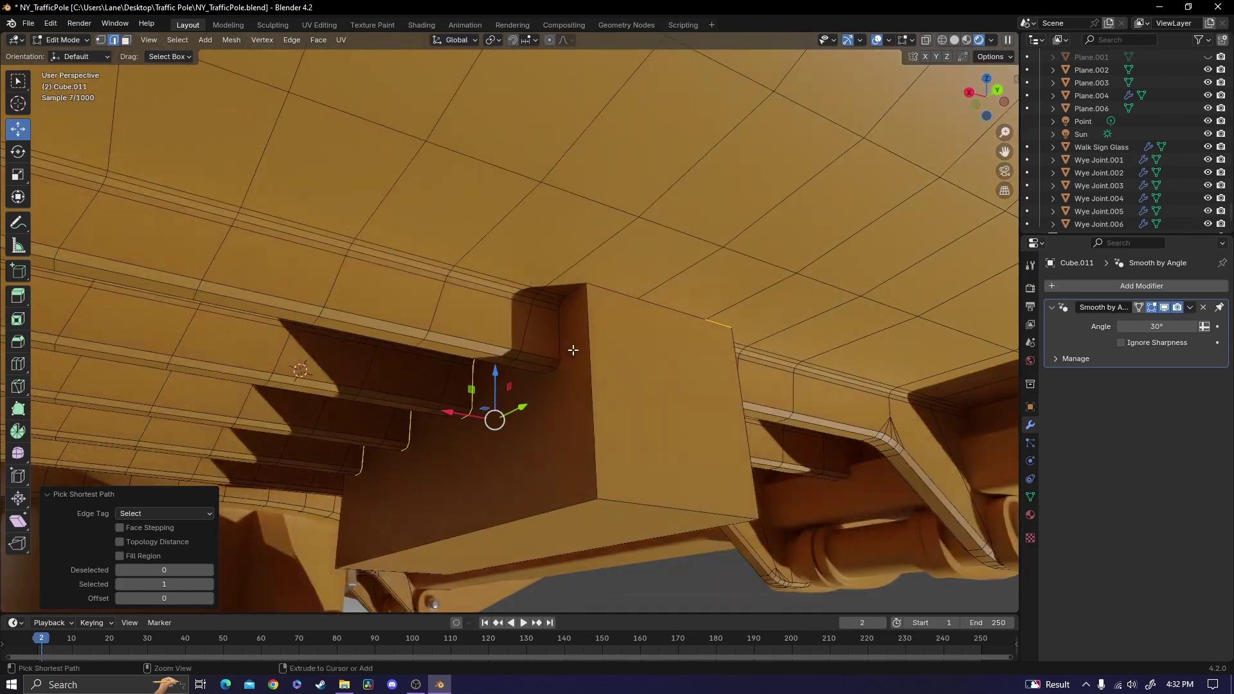
pyautogui.keyDown('ctrl'); pyautogui.click(686, 310); pyautogui.keyUp('ctrl')
pyautogui.moveTo(686, 310)
pyautogui.mouseDown(button='middle')
pyautogui.moveTo(611, 302)
pyautogui.moveTo(651, 303)
pyautogui.mouseUp(button='middle')
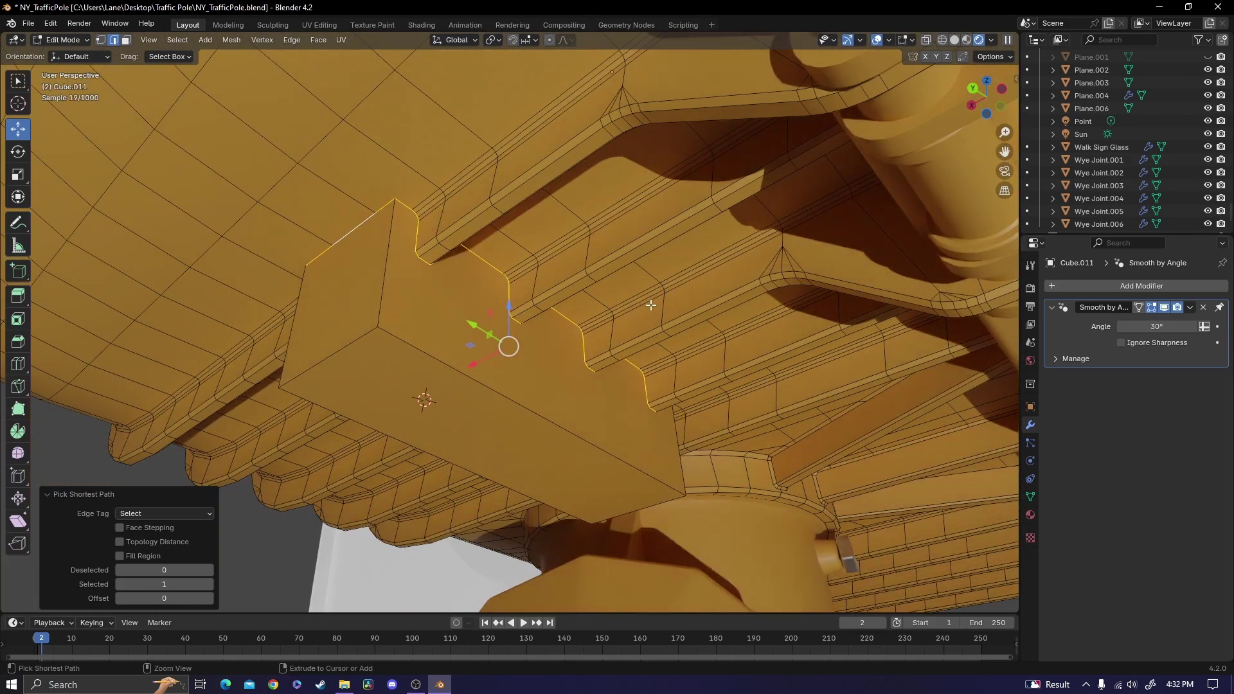
# Bevel the seam edges with 3 segments, then check the rounded joint in Object Mode
pyautogui.hotkey('ctrl', 'b')
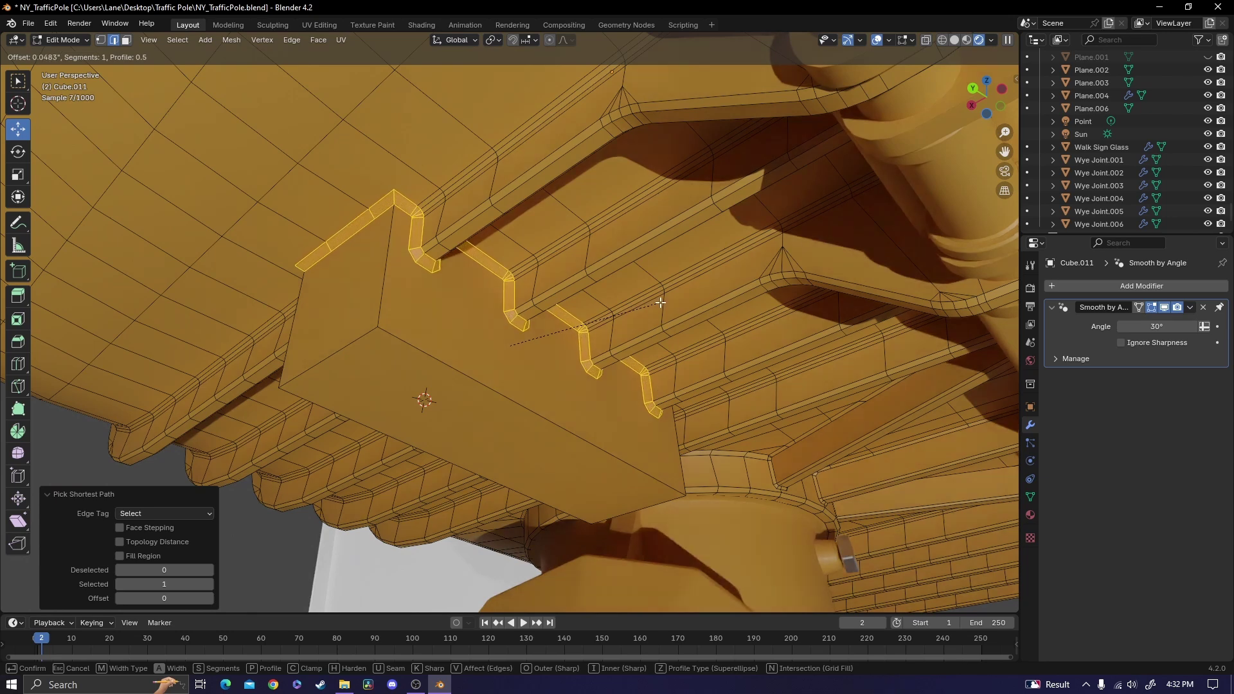
pyautogui.click(595, 327)
pyautogui.moveTo(211, 417); pyautogui.dragTo(215, 412)
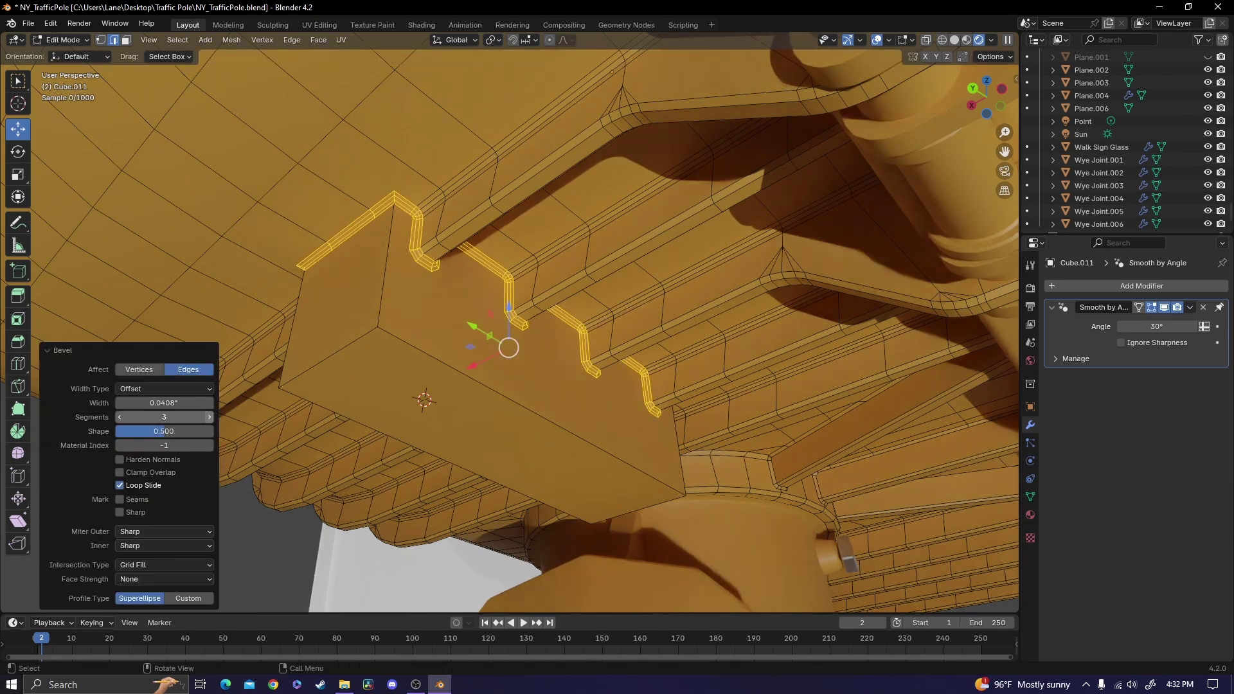
pyautogui.press('Tab')
pyautogui.moveTo(504, 480); pyautogui.dragTo(566, 434, button='middle')
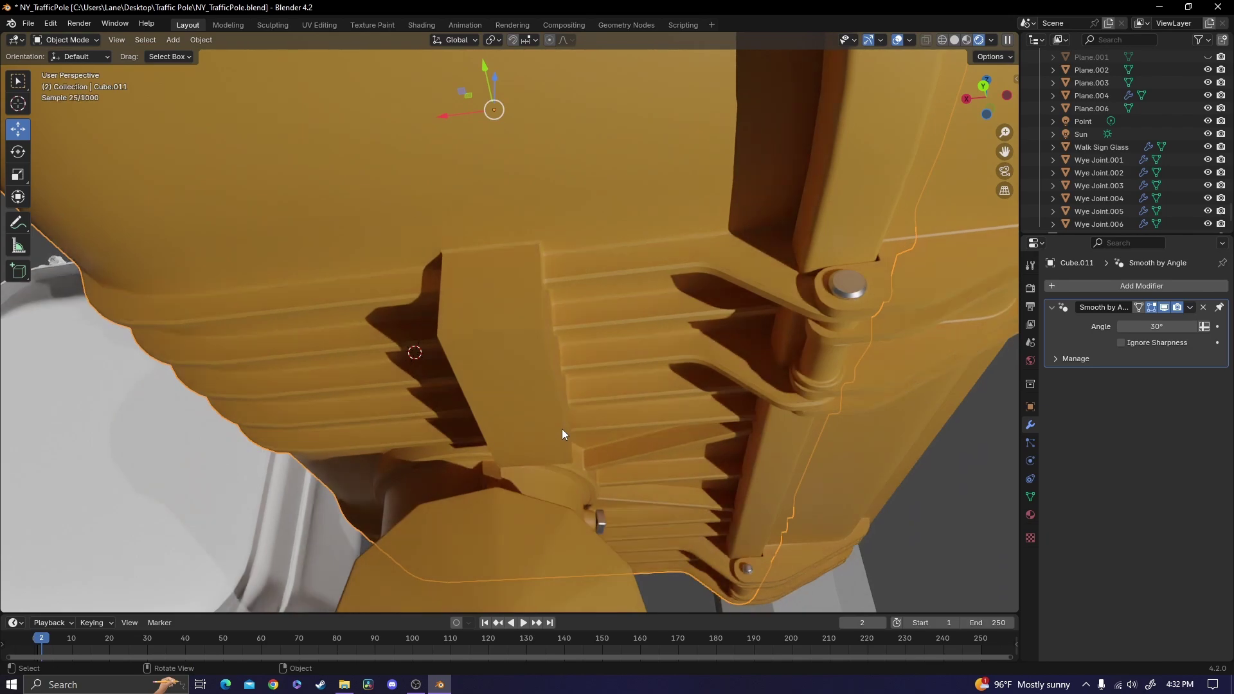
pyautogui.moveTo(562, 429); pyautogui.dragTo(566, 251, button='middle')
pyautogui.press('Tab')
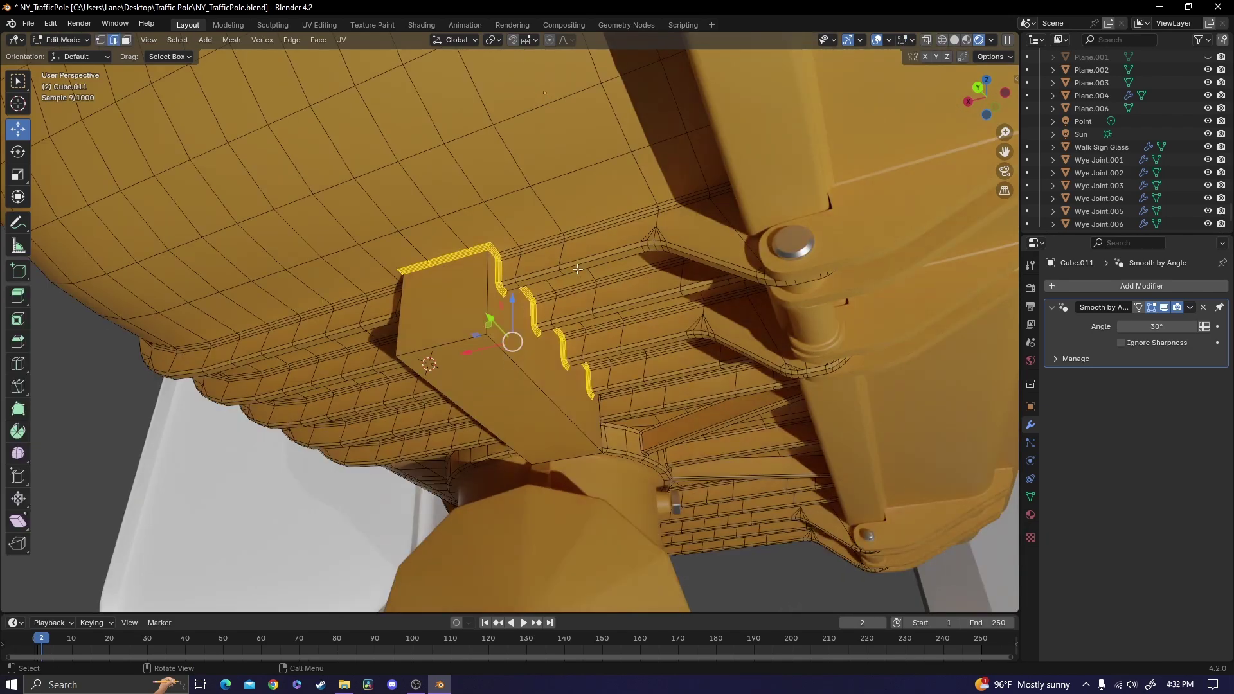